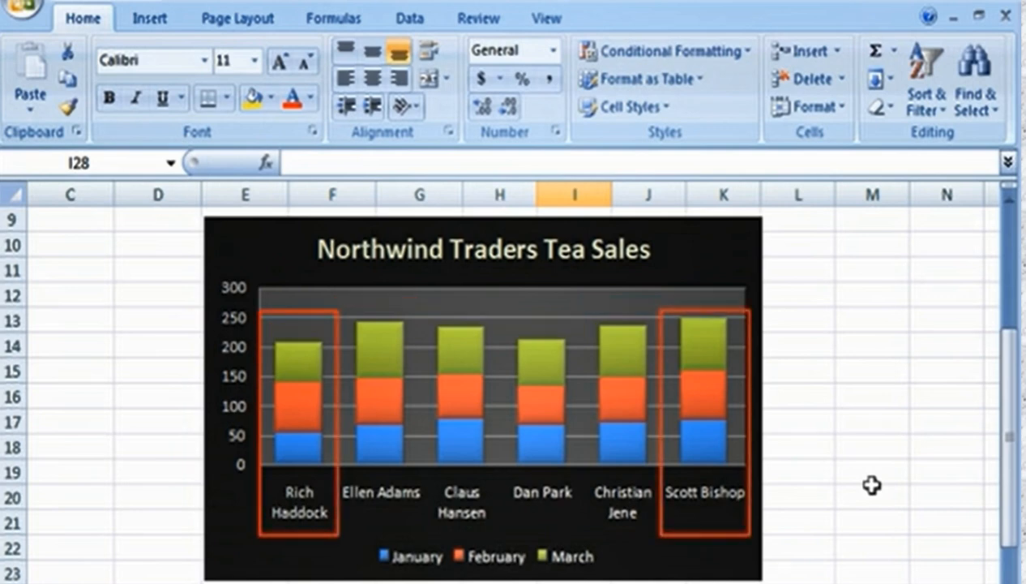
# - Insert a 2-D clustered column chart from the sales table in A2:D8, including the names and month headings
pyautogui.moveTo(613, 274)
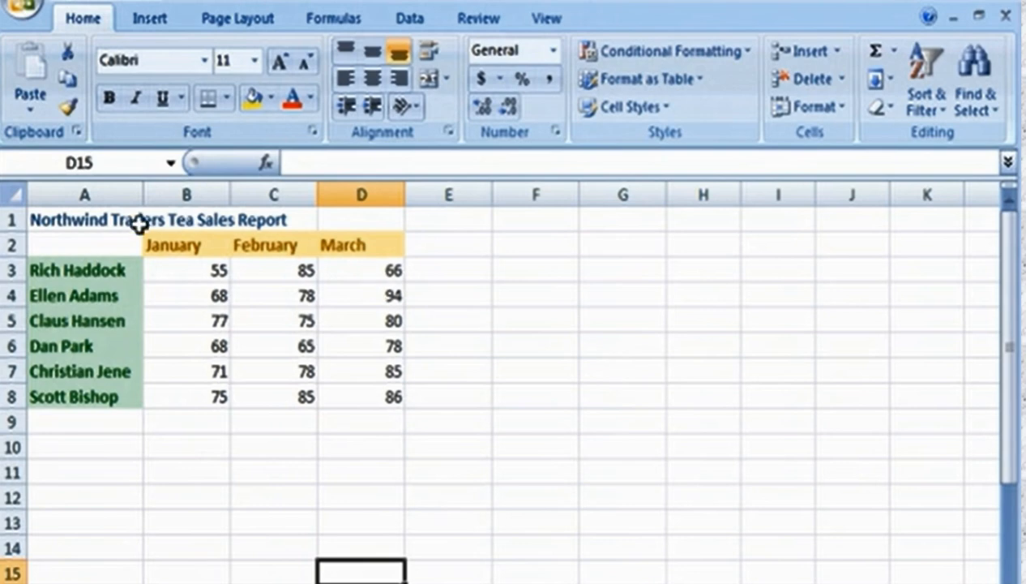
pyautogui.moveTo(106, 235); pyautogui.dragTo(365, 394)
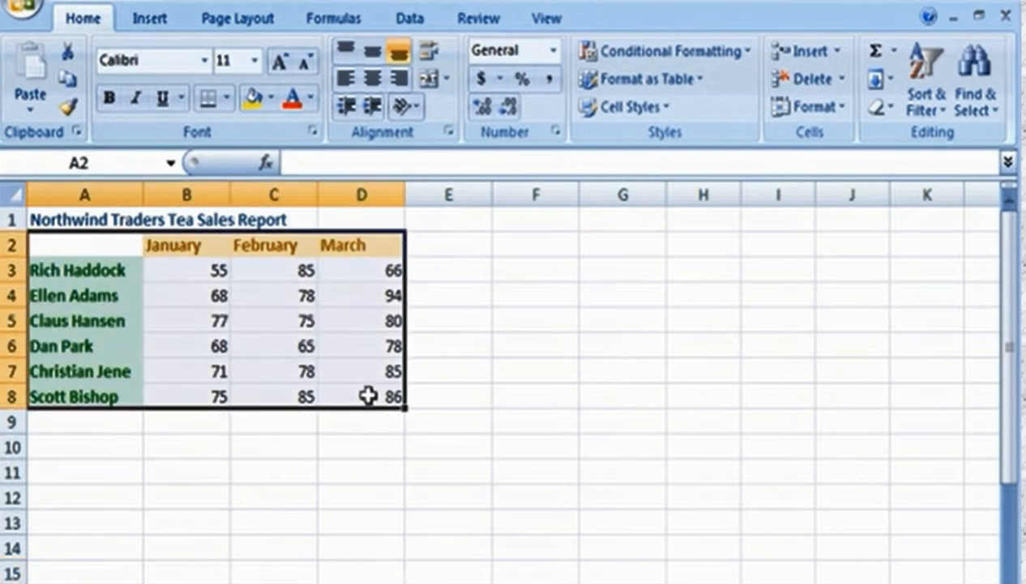
pyautogui.click(158, 21)
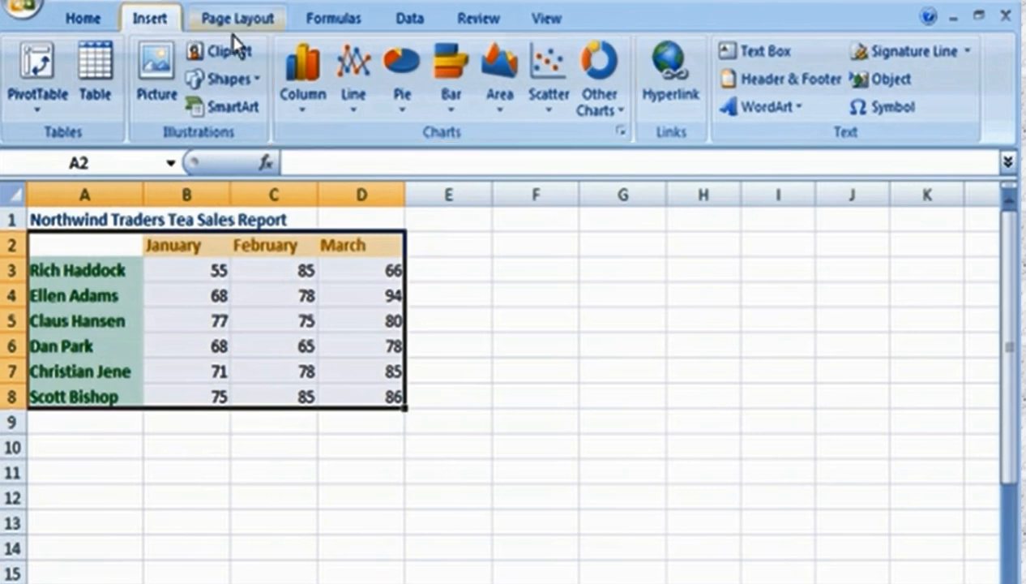
pyautogui.click(360, 72)
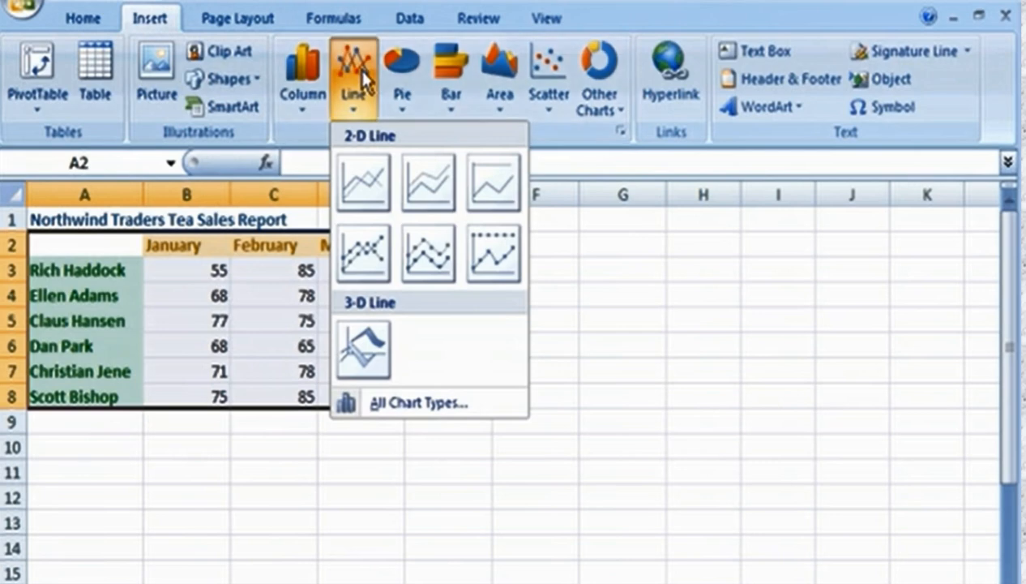
pyautogui.click(459, 91)
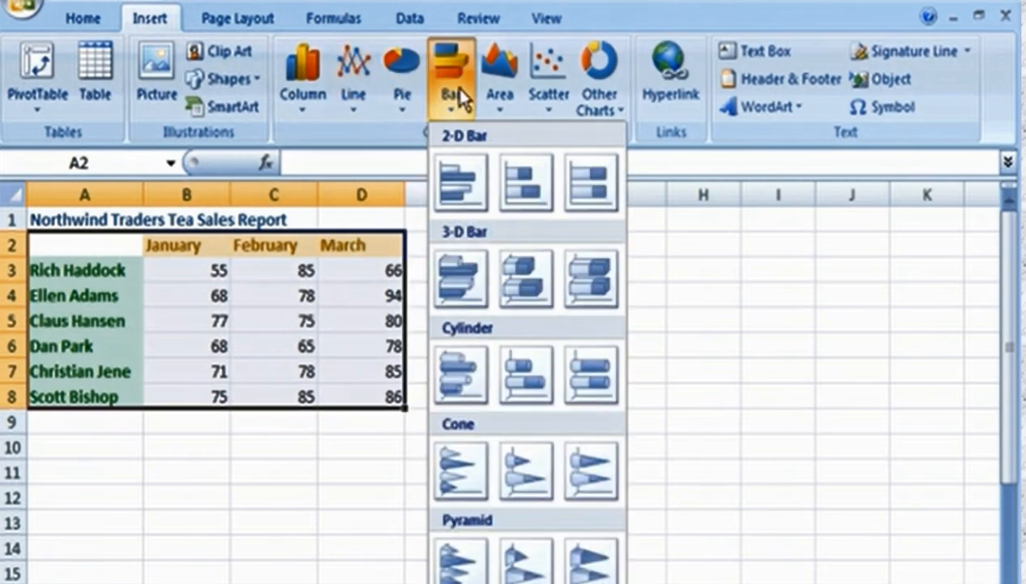
pyautogui.click(504, 91)
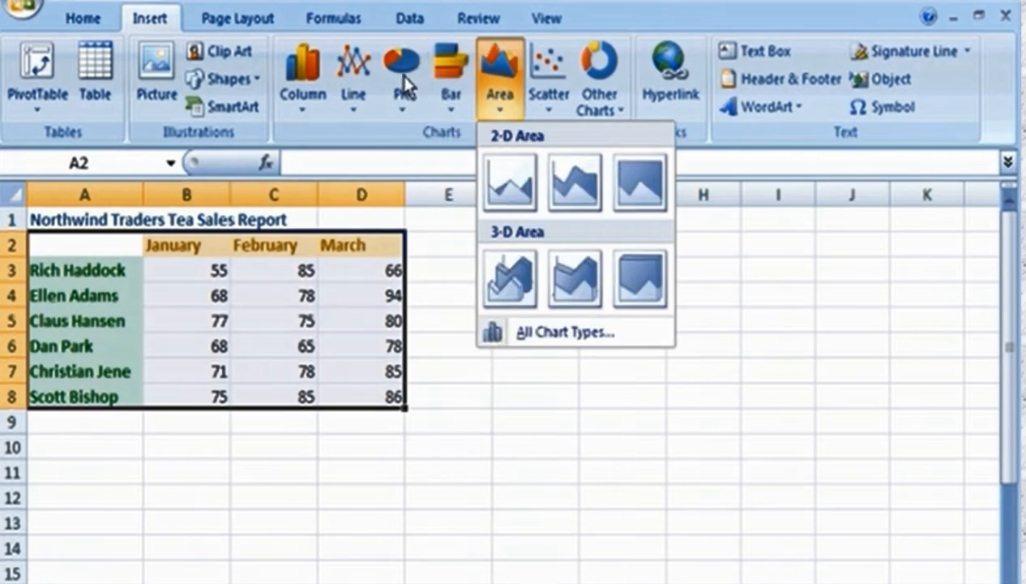
pyautogui.click(310, 85)
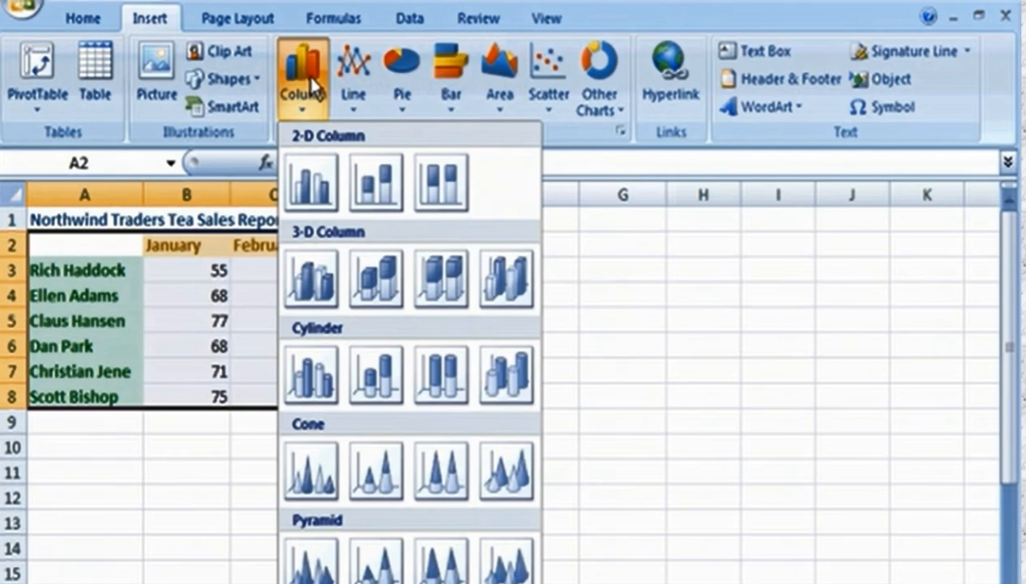
pyautogui.click(311, 178)
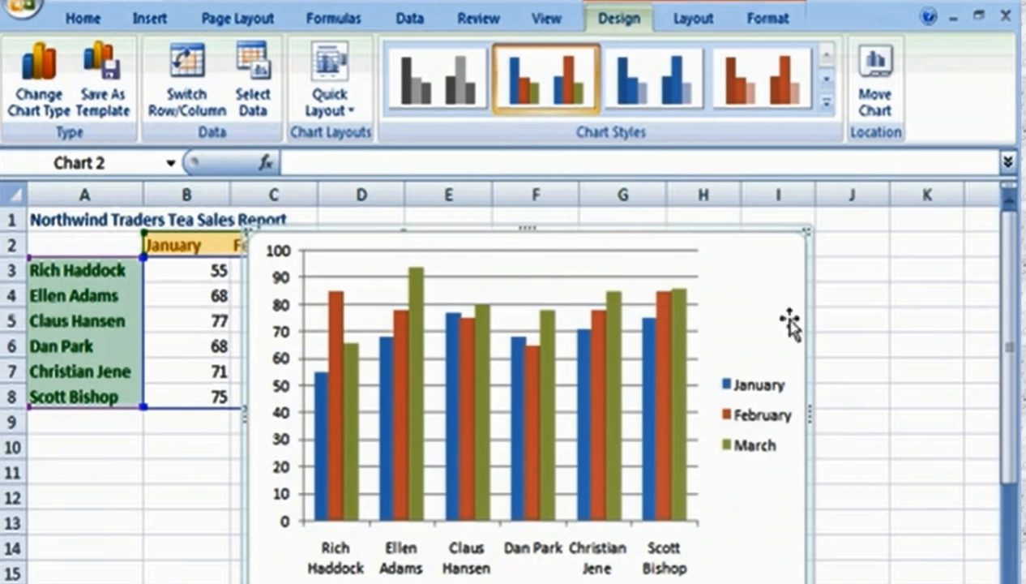
pyautogui.click(694, 19)
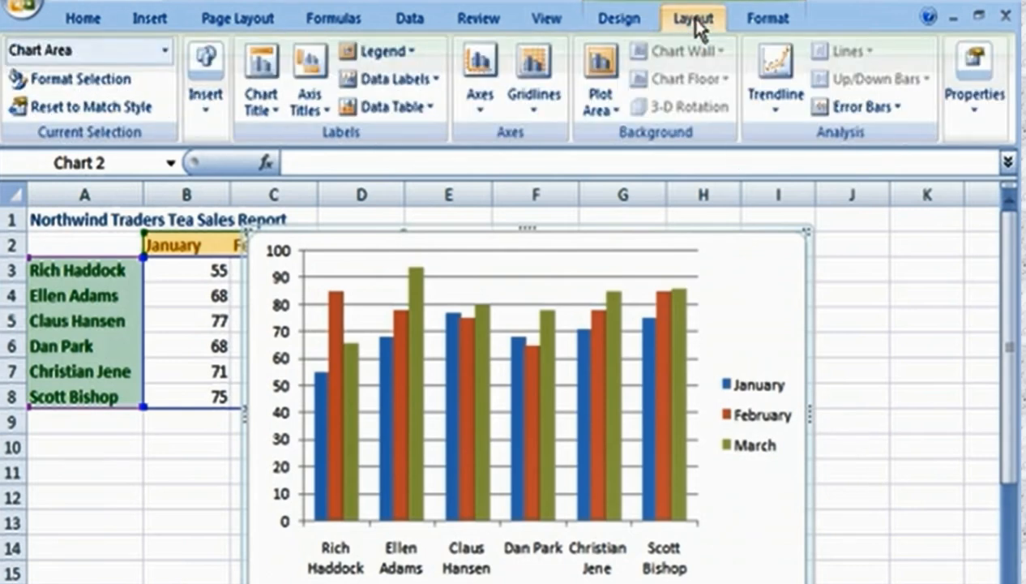
pyautogui.click(765, 25)
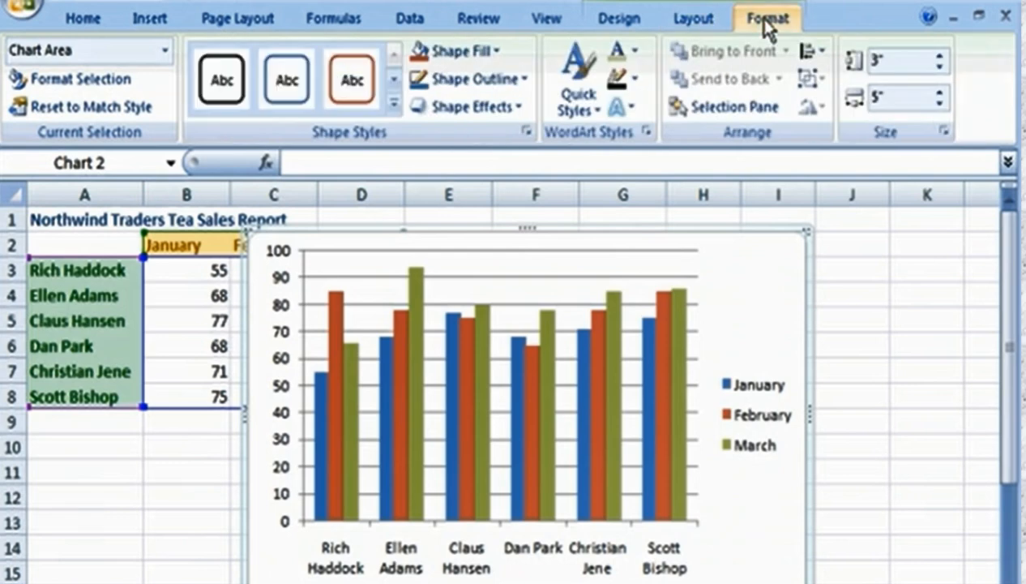
pyautogui.click(624, 23)
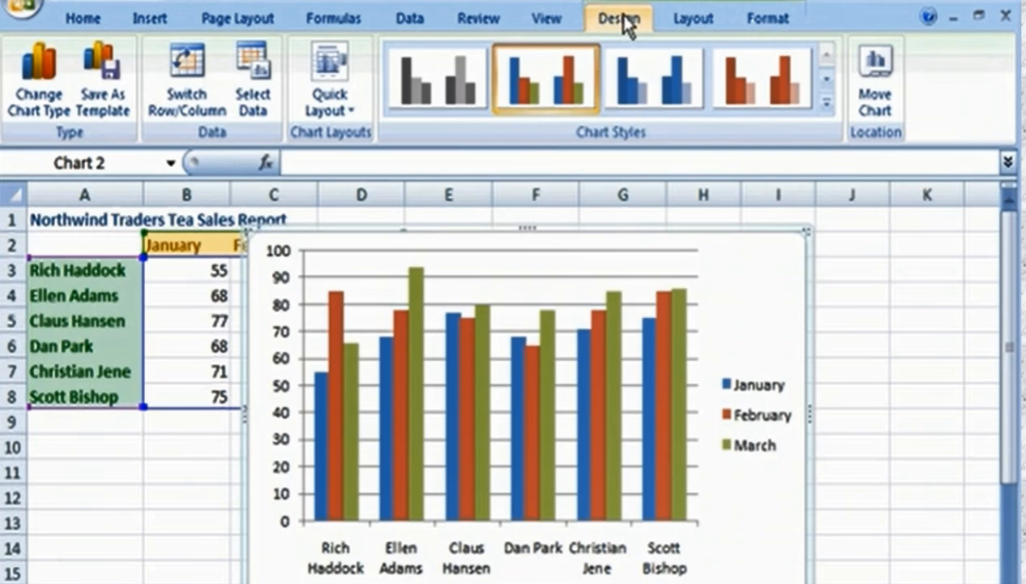
pyautogui.click(875, 490)
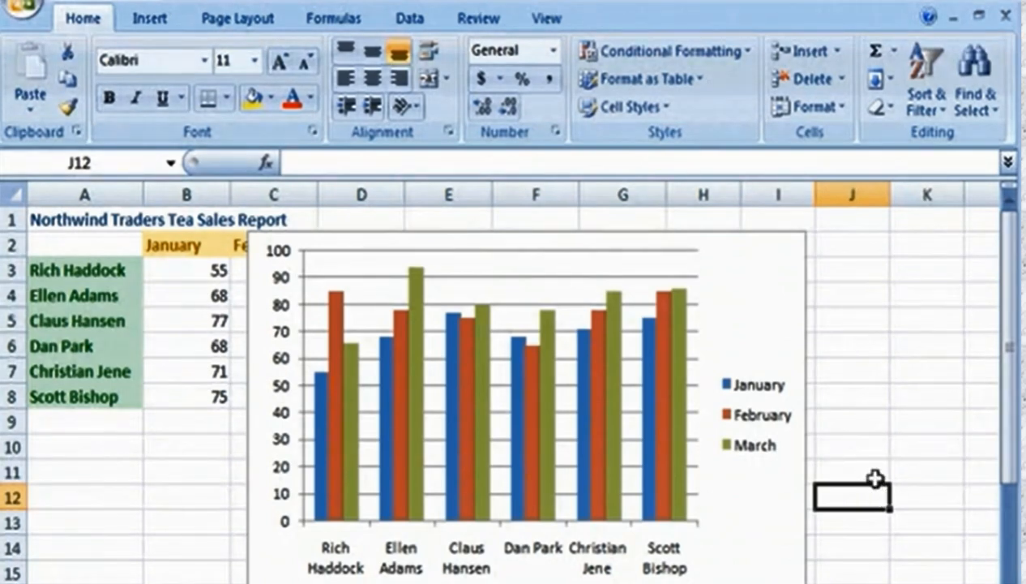
# - Apply the quick layout with a title above the chart and the legend at the bottom to the column chart
pyautogui.click(763, 347)
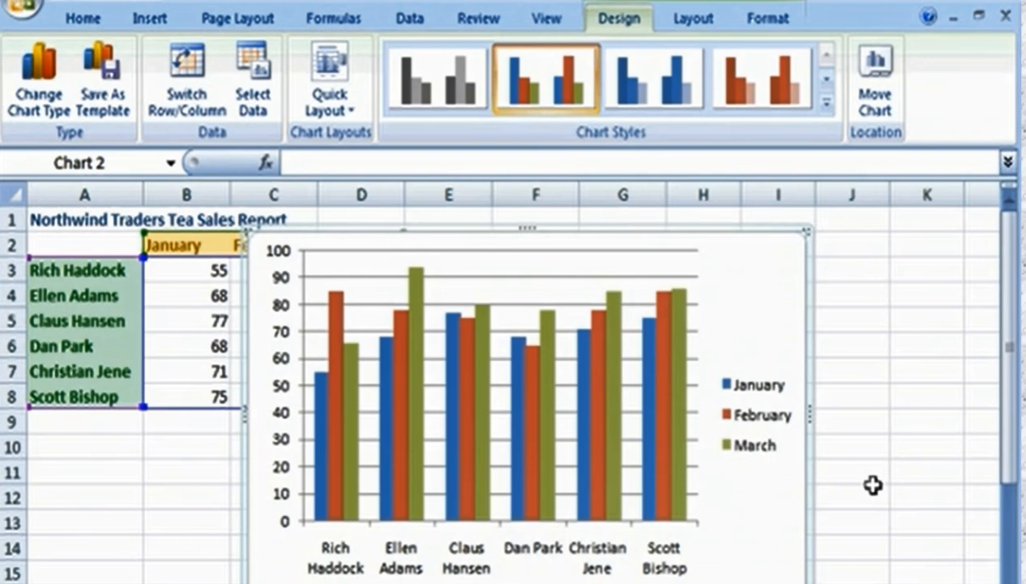
pyautogui.click(330, 81)
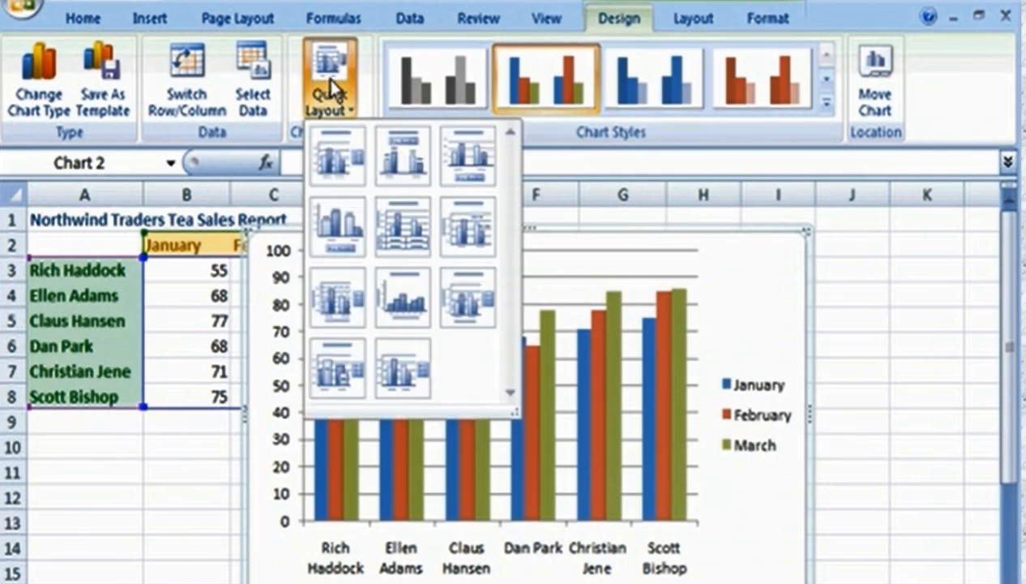
pyautogui.click(468, 172)
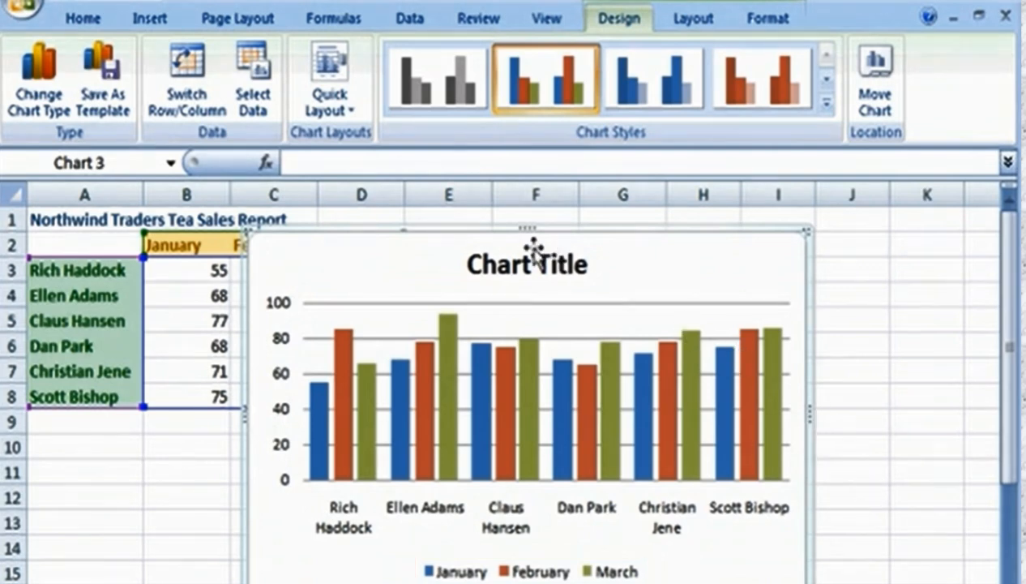
# - Replace the placeholder chart title with "Northwind Traders Tea Sales"
pyautogui.click(527, 262)
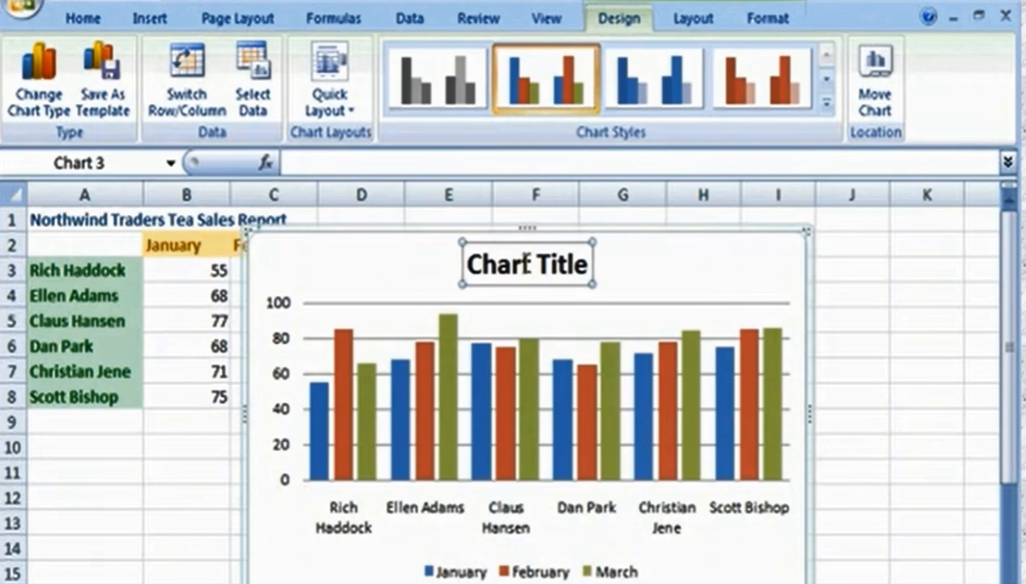
pyautogui.moveTo(469, 264); pyautogui.dragTo(566, 267)
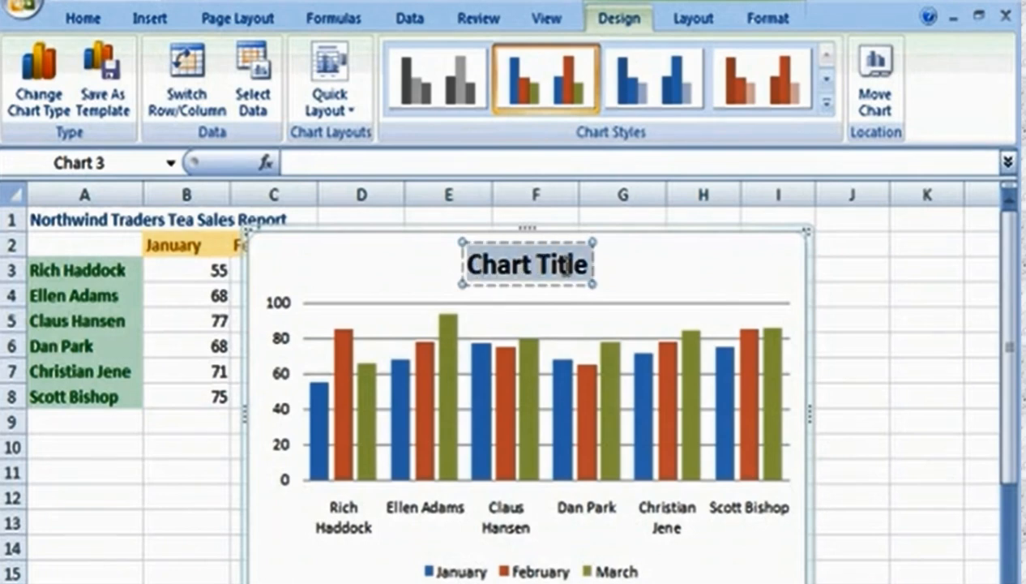
pyautogui.write('Northwind Traders Tea Sales')
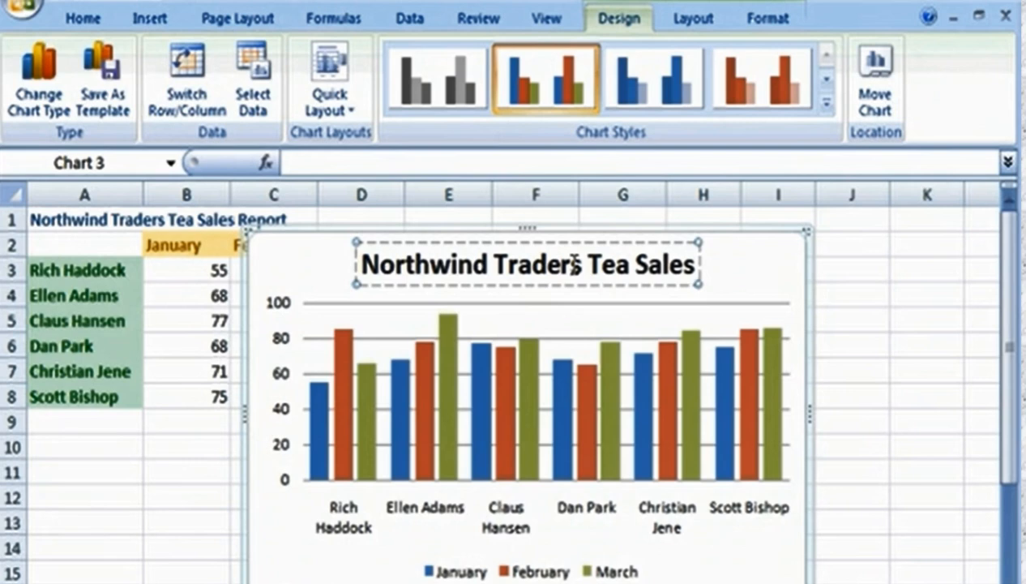
pyautogui.click(691, 20)
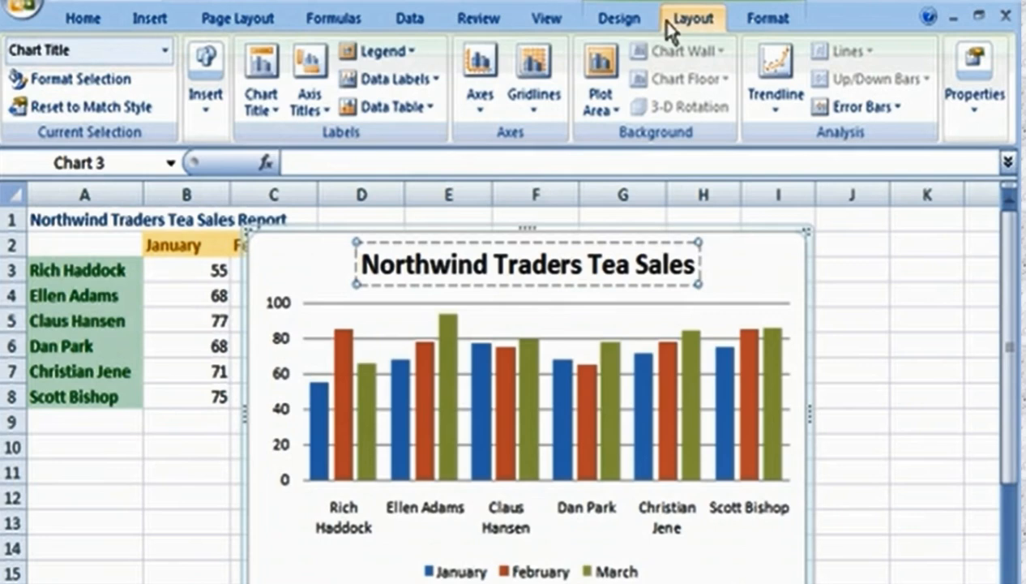
pyautogui.click(265, 75)
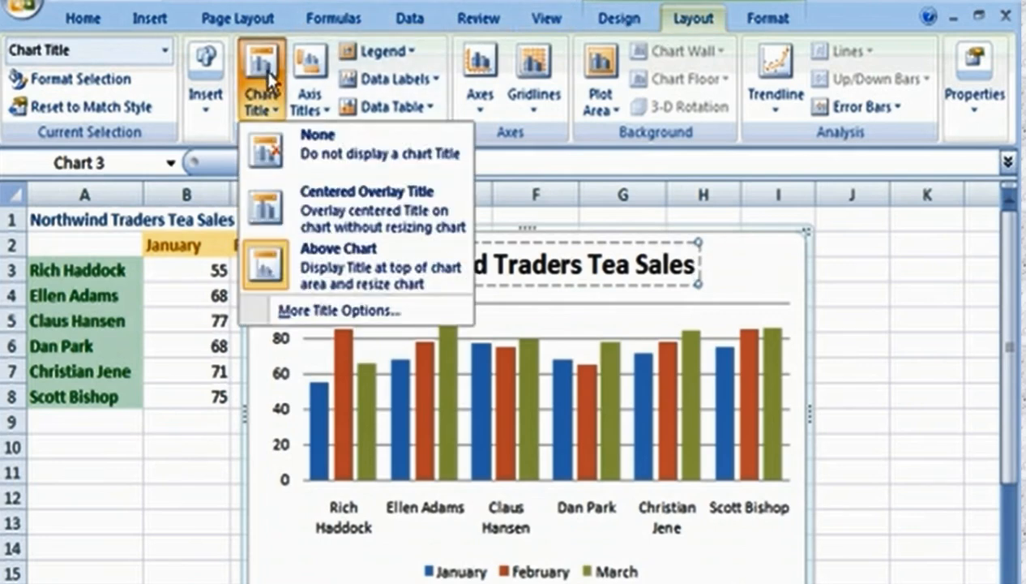
pyautogui.click(388, 51)
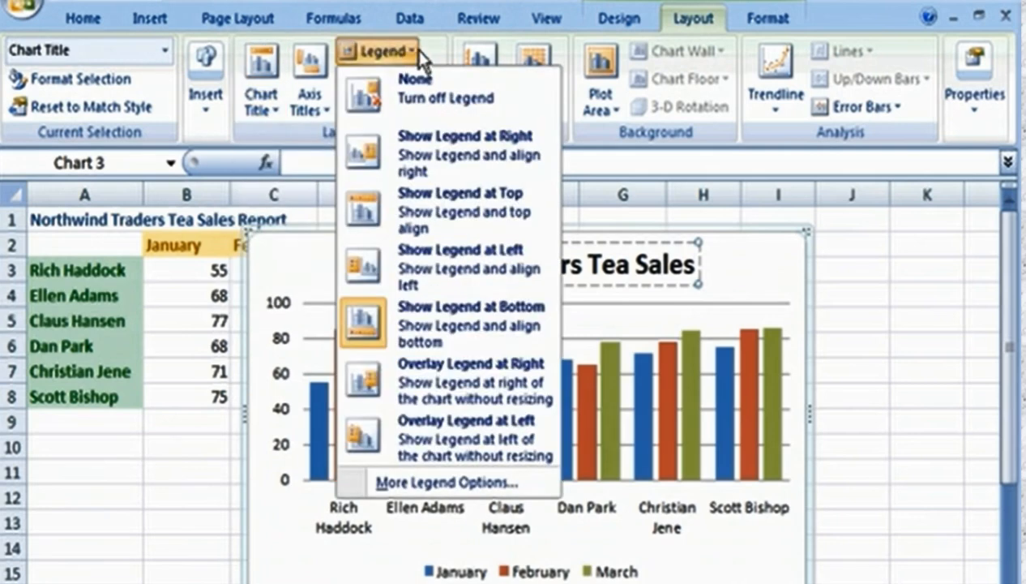
pyautogui.click(424, 51)
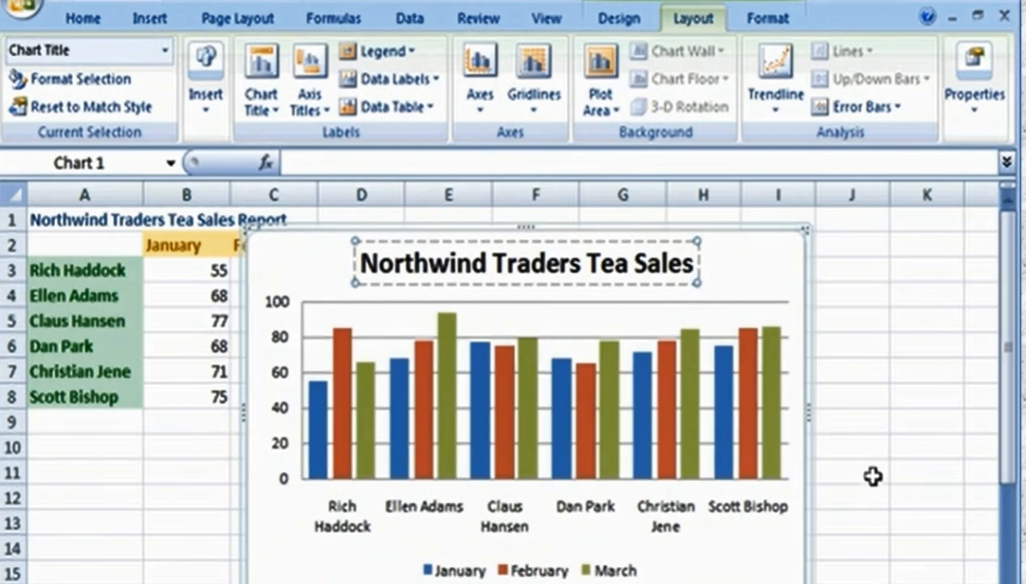
# - Apply the chart style with a black background and blue, orange-red and green columns
pyautogui.click(636, 24)
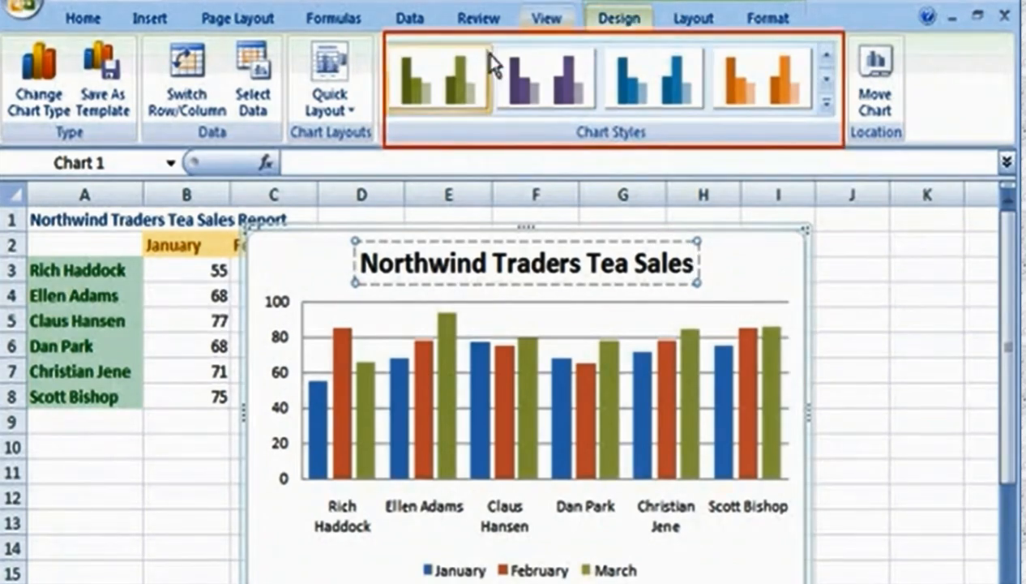
pyautogui.click(445, 63)
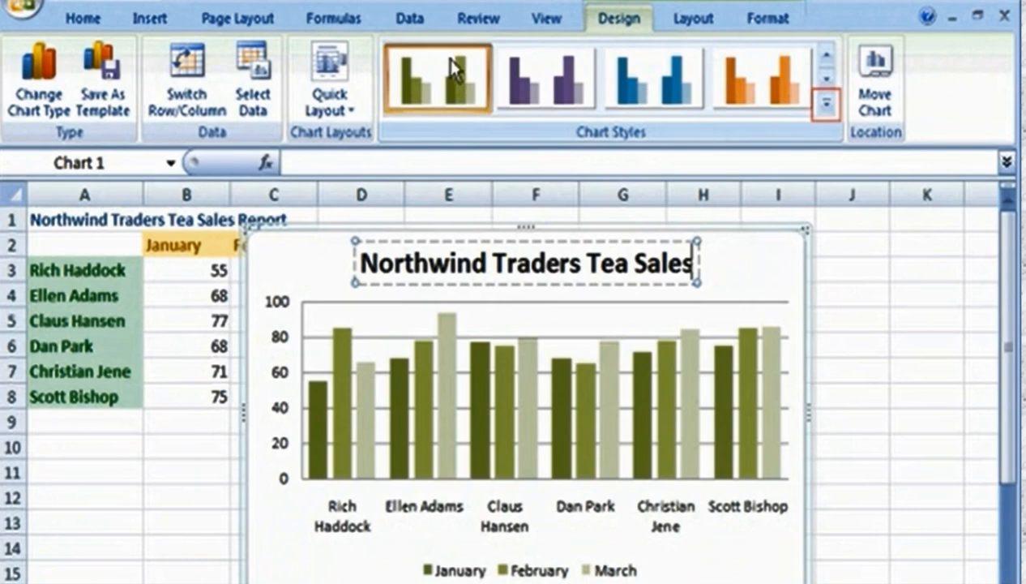
pyautogui.click(827, 107)
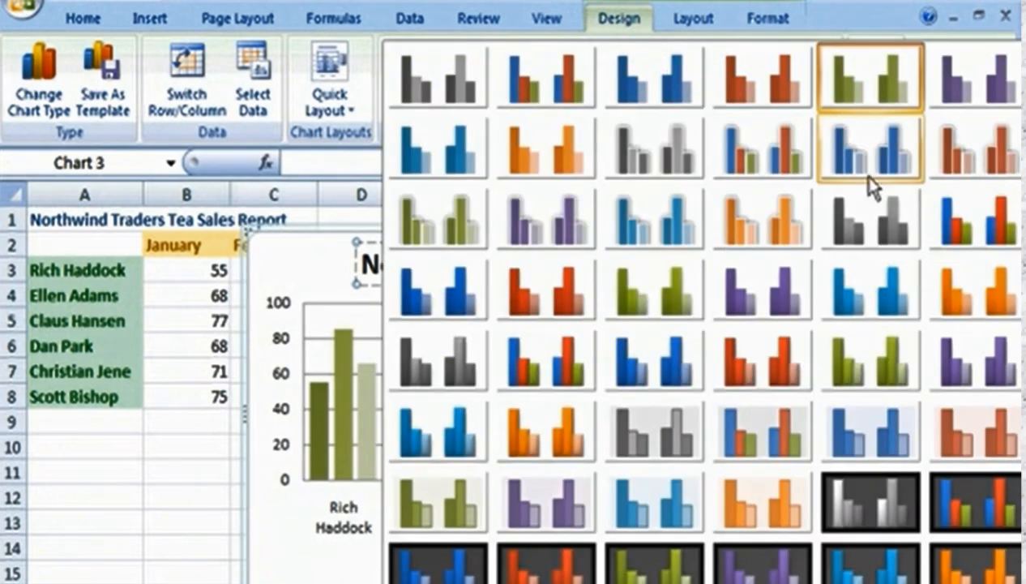
pyautogui.click(952, 506)
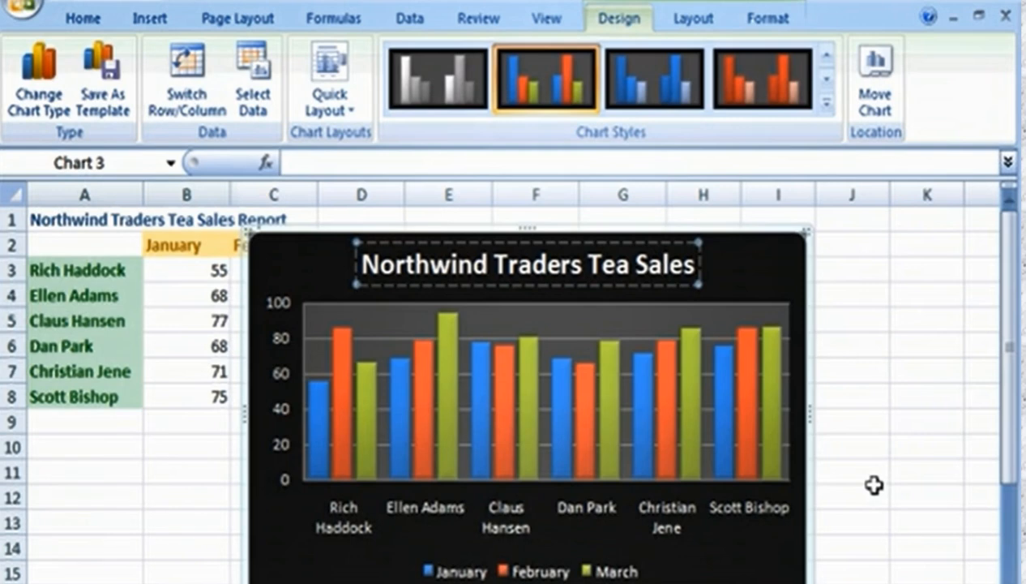
# - Set the text fill of the whole chart title to a light olive green theme colour
pyautogui.click(772, 24)
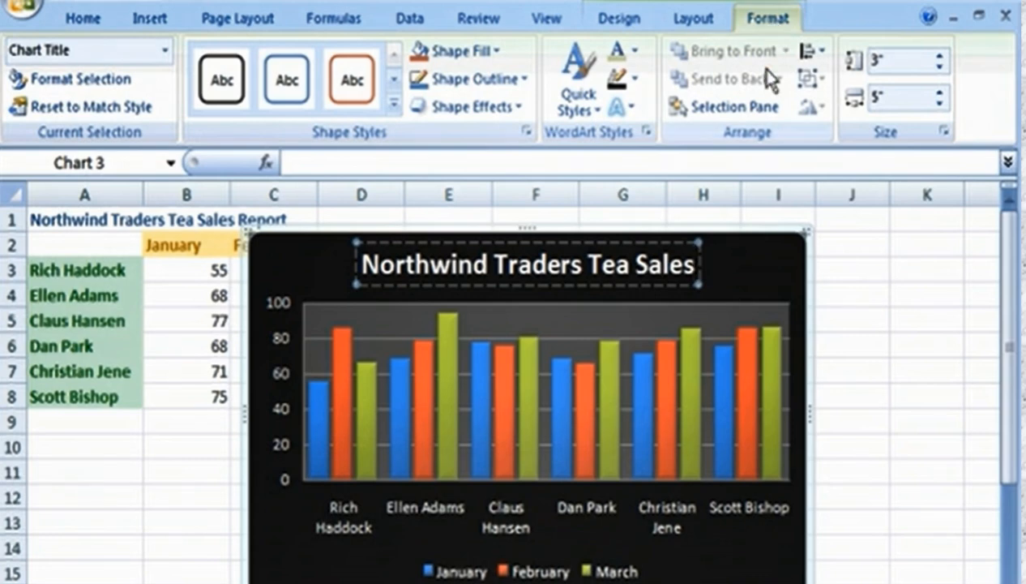
pyautogui.moveTo(695, 270); pyautogui.dragTo(395, 276)
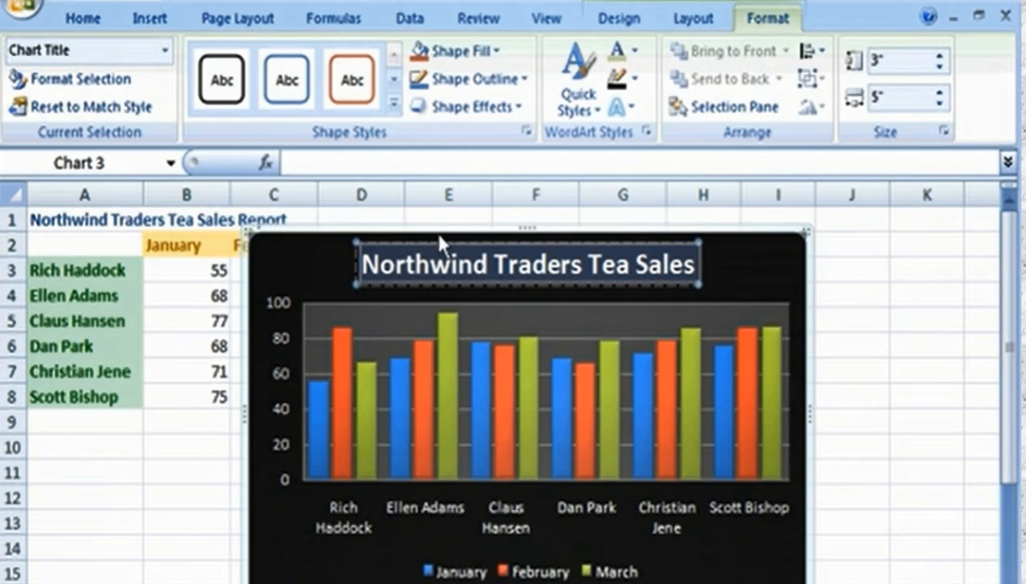
pyautogui.click(634, 52)
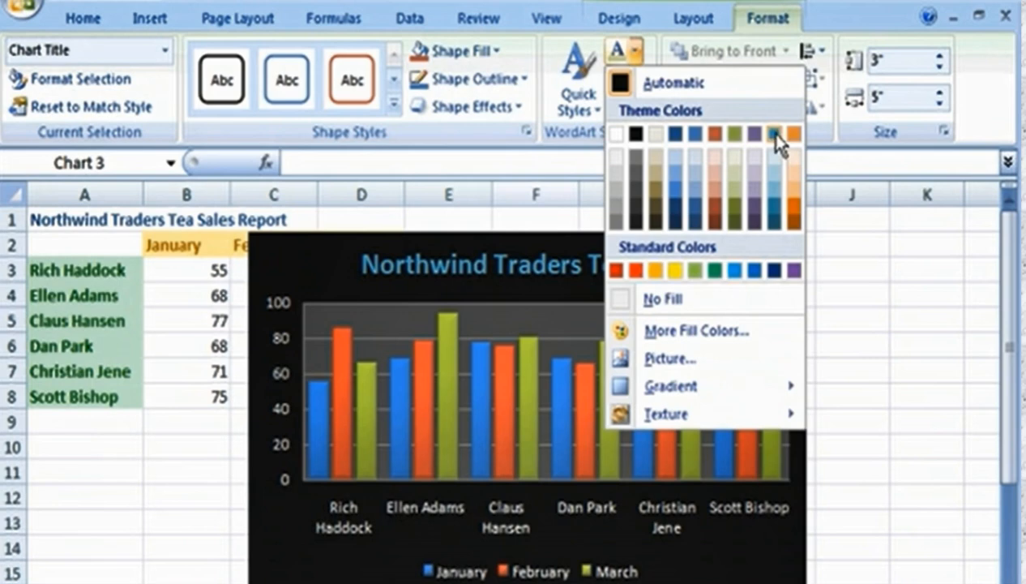
pyautogui.click(735, 197)
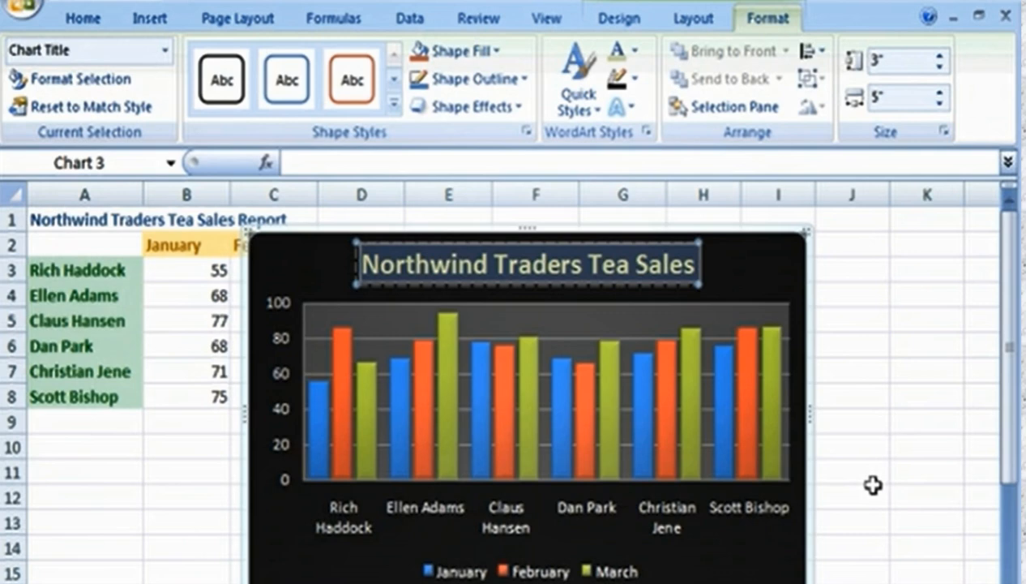
# - Change the chart type from clustered to 2-D stacked column
pyautogui.click(610, 25)
pyautogui.click(37, 73)
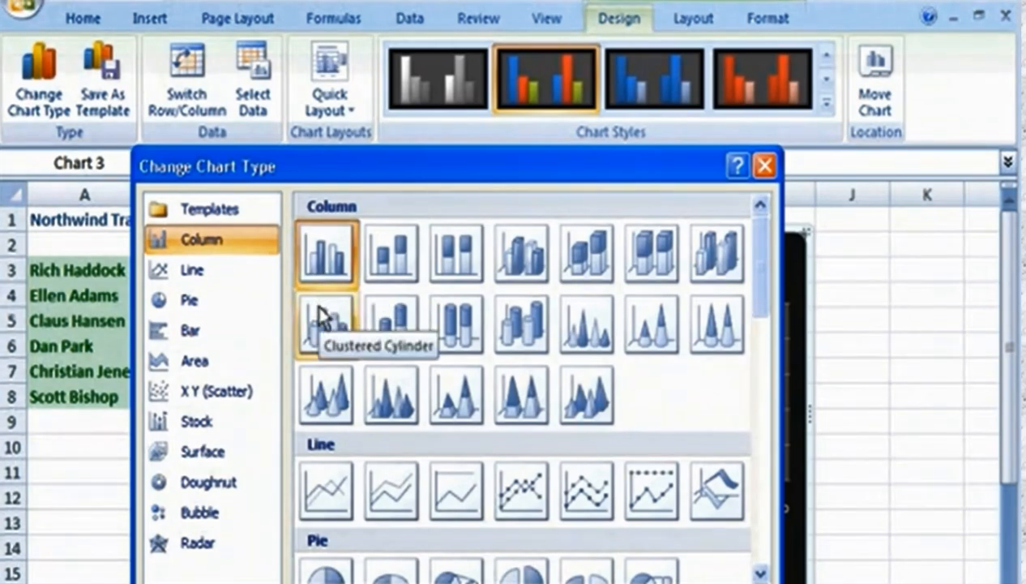
pyautogui.click(381, 271)
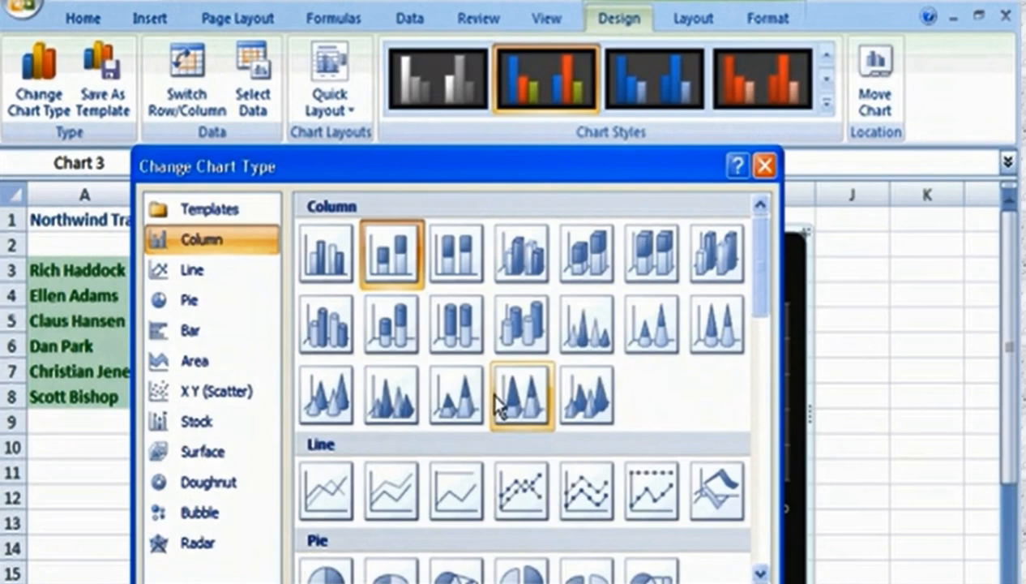
pyautogui.click(614, 582)
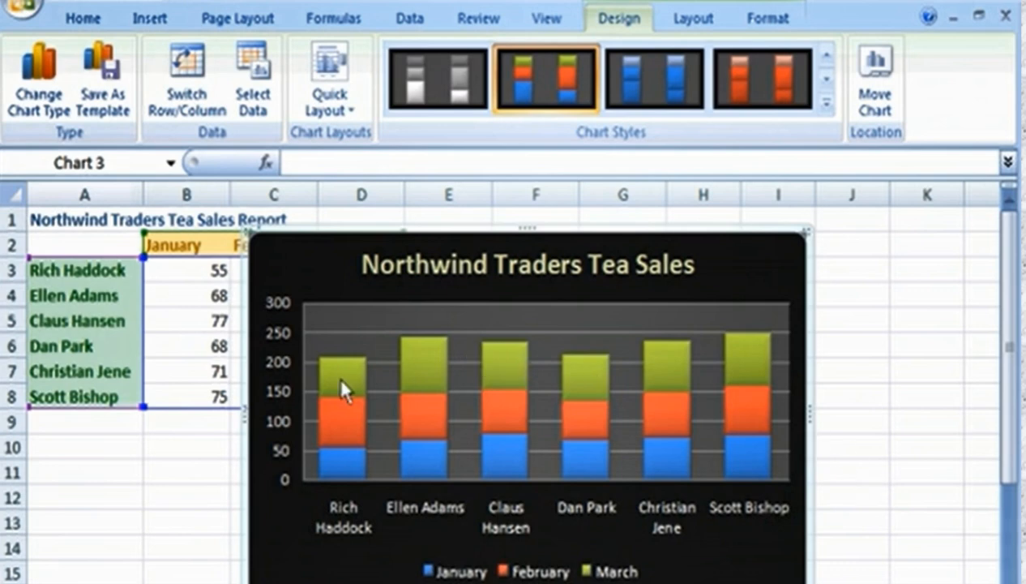
pyautogui.moveTo(340, 383)
pyautogui.moveTo(430, 386)
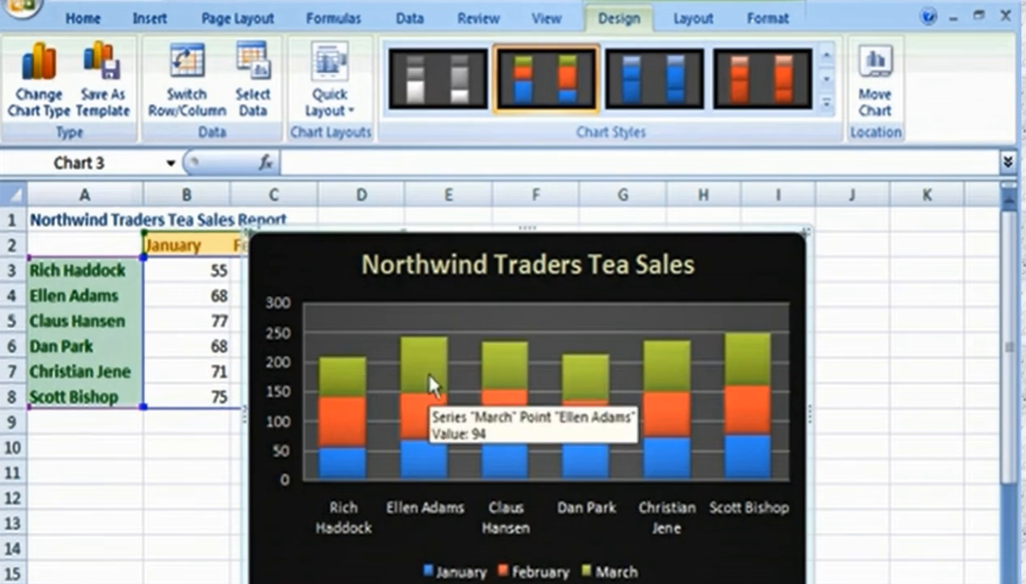
pyautogui.moveTo(501, 373)
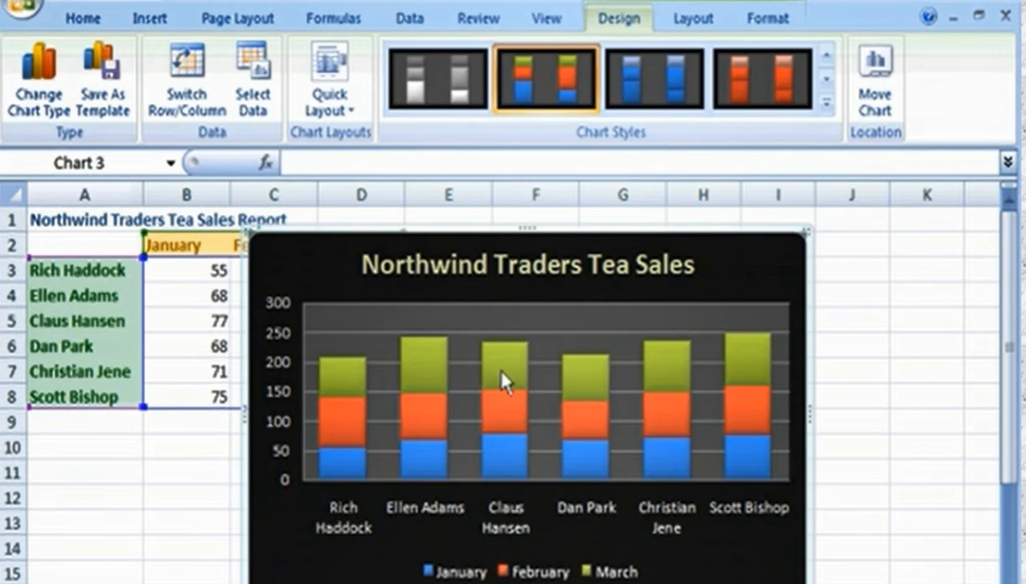
# - Save the formatted stacked column chart as a chart template named "Northwind Traders" and display the saved templates among the available chart types
pyautogui.click(121, 78)
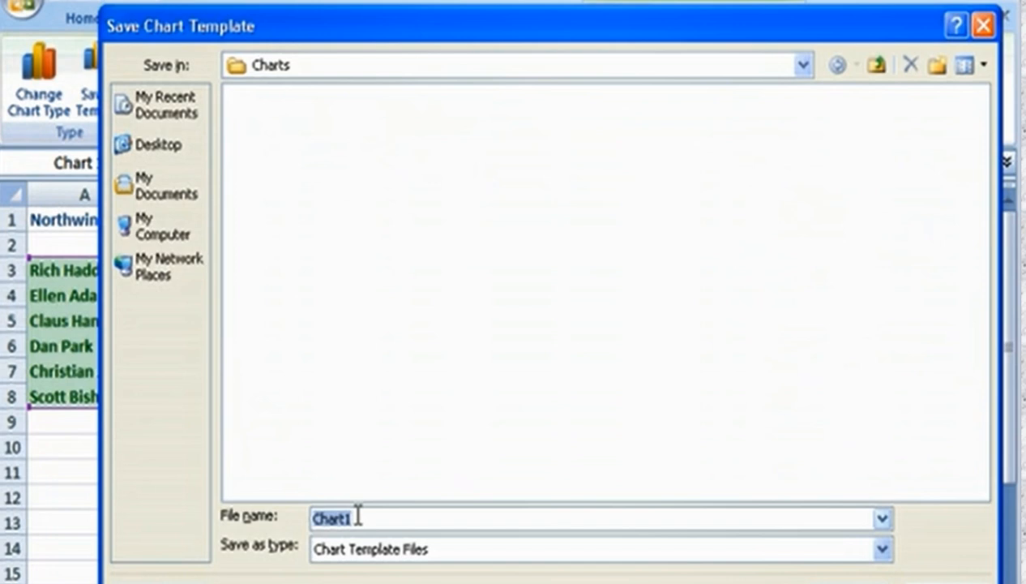
pyautogui.write('Northwind Traders')
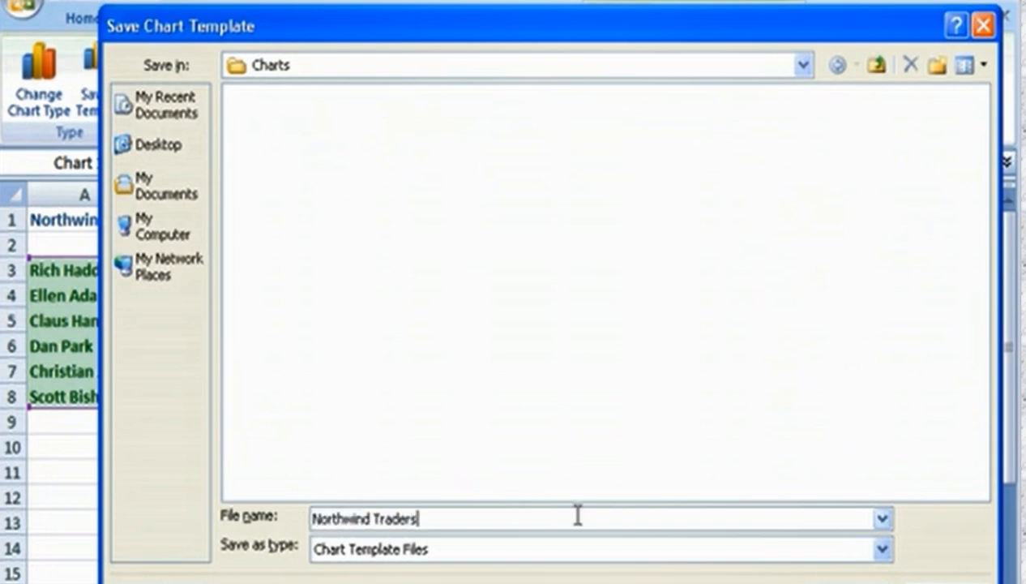
pyautogui.press('Return')
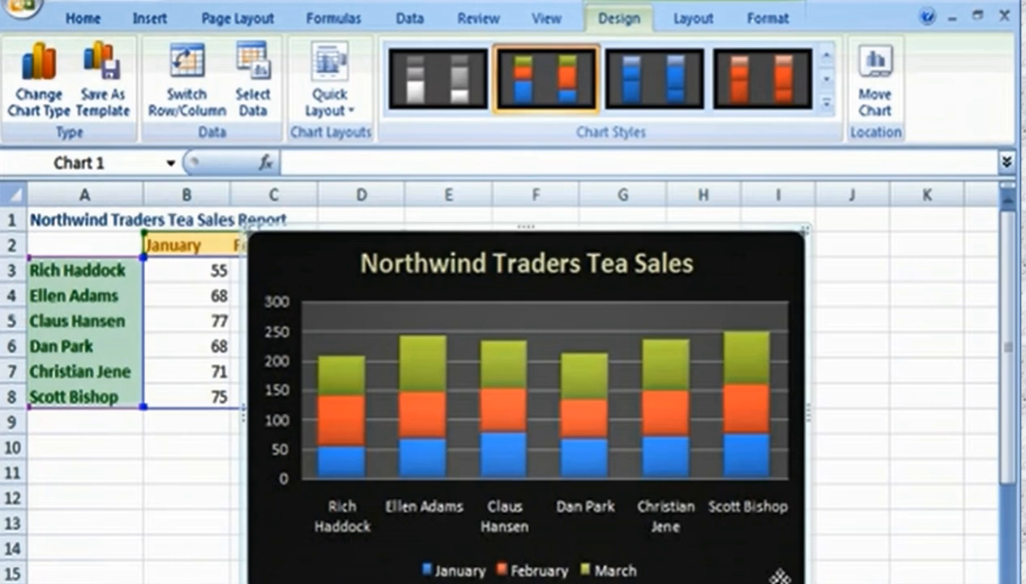
pyautogui.click(49, 104)
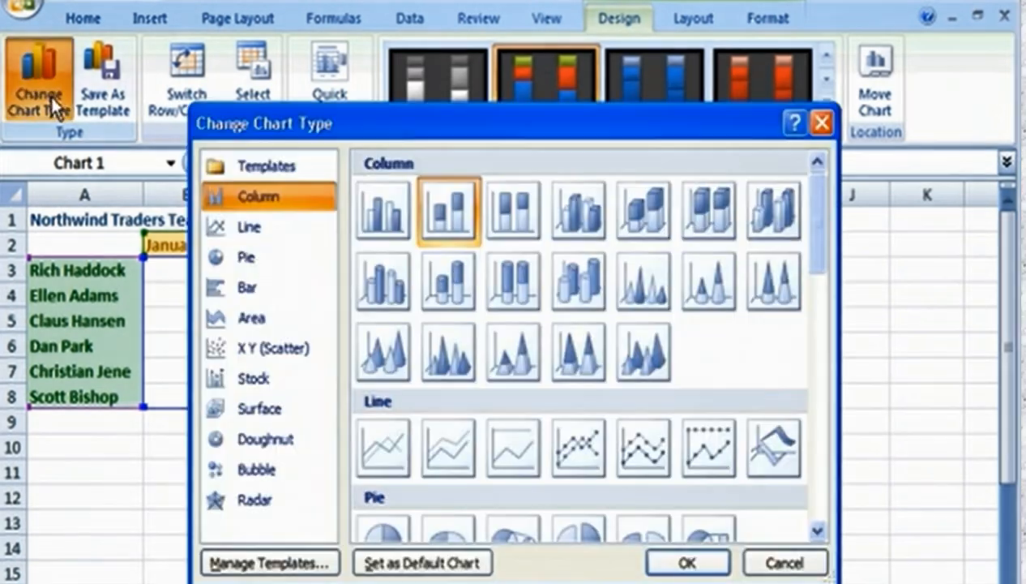
pyautogui.click(215, 169)
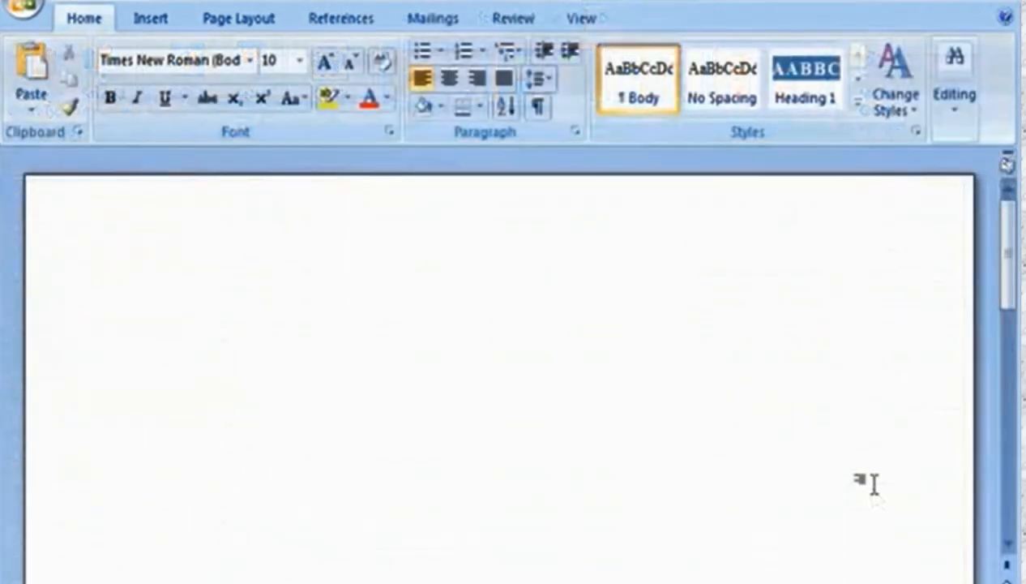
# - In the blank Word document, start inserting a chart and display the saved chart templates
pyautogui.click(152, 19)
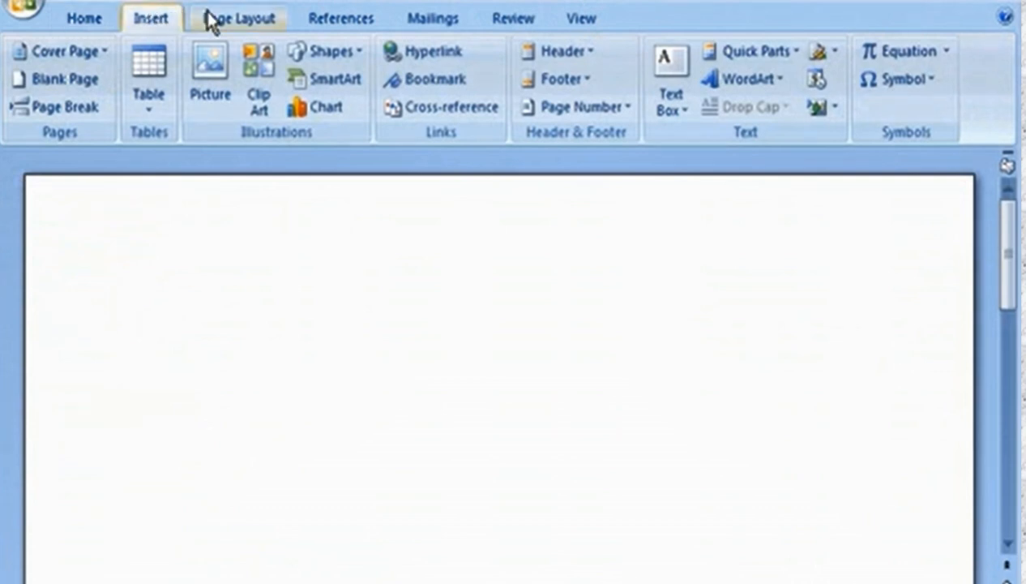
pyautogui.click(316, 110)
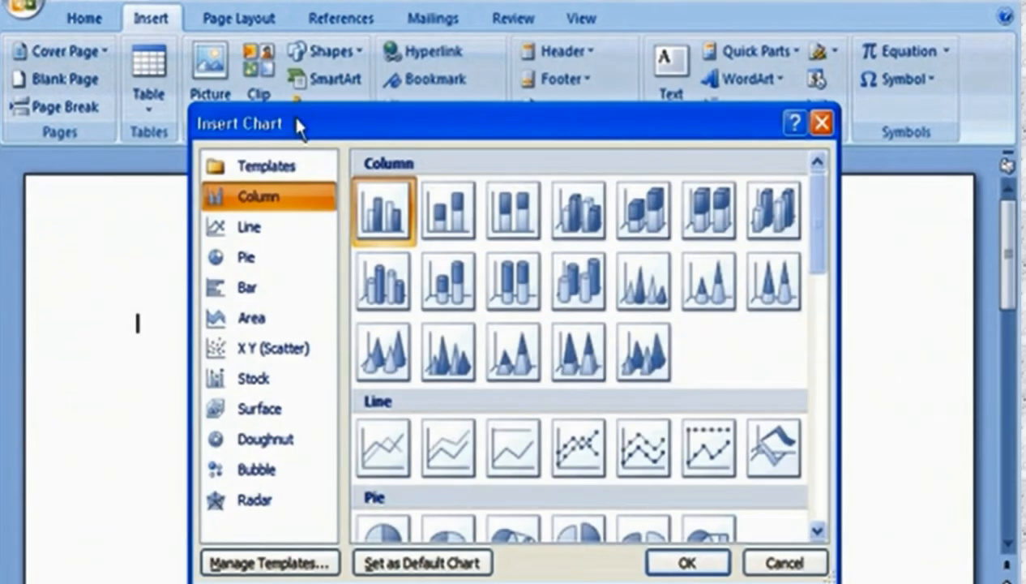
pyautogui.click(271, 162)
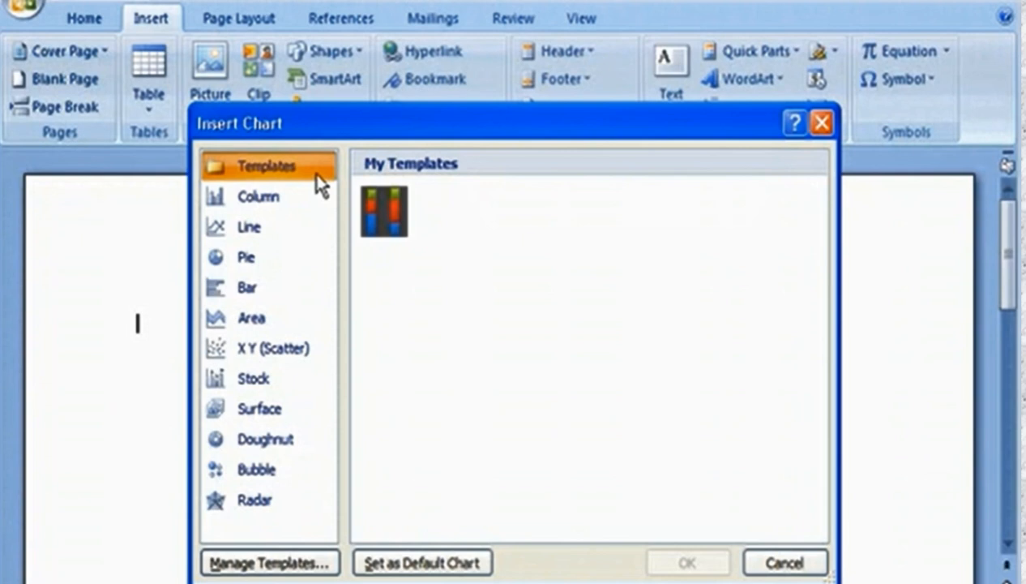